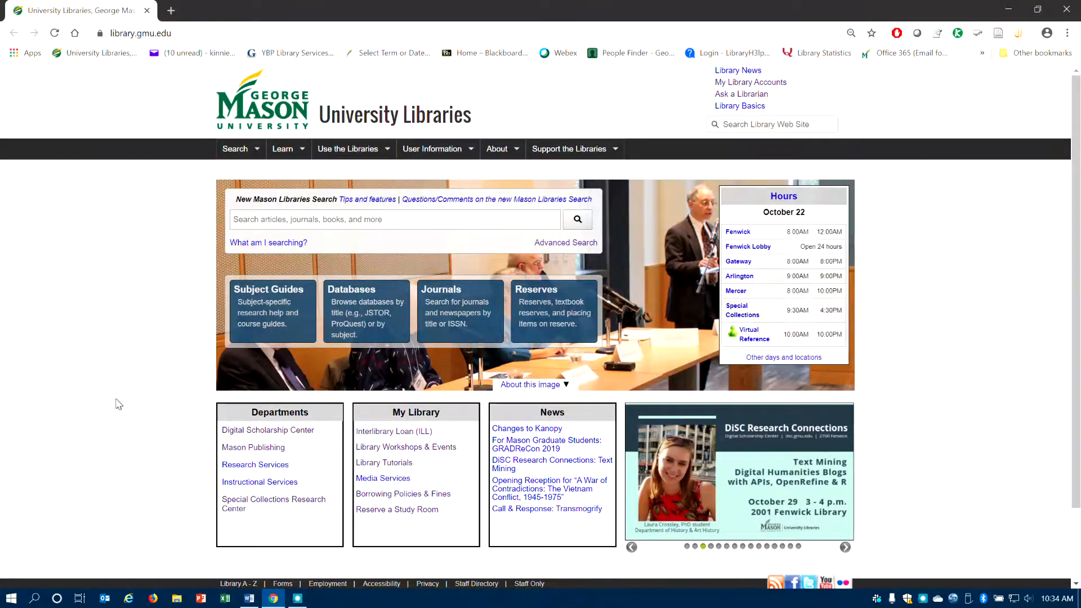
- Open the SimplyAnalytics database from the library's A–Z database list under the letter S
click(341, 310)
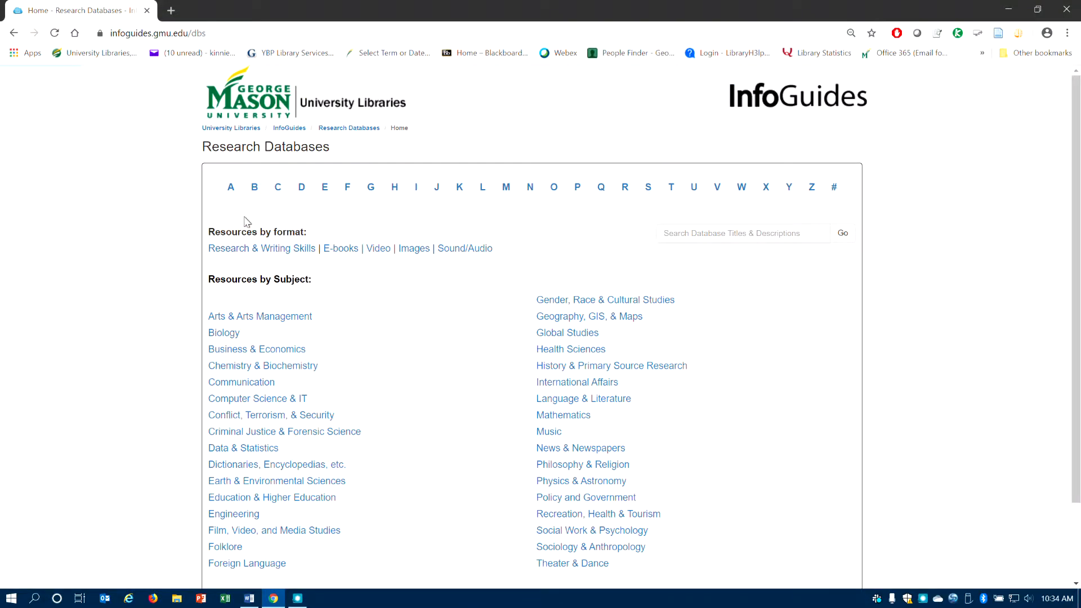
click(649, 187)
scroll(367, 379, down, 20)
scroll(413, 326, down, 15)
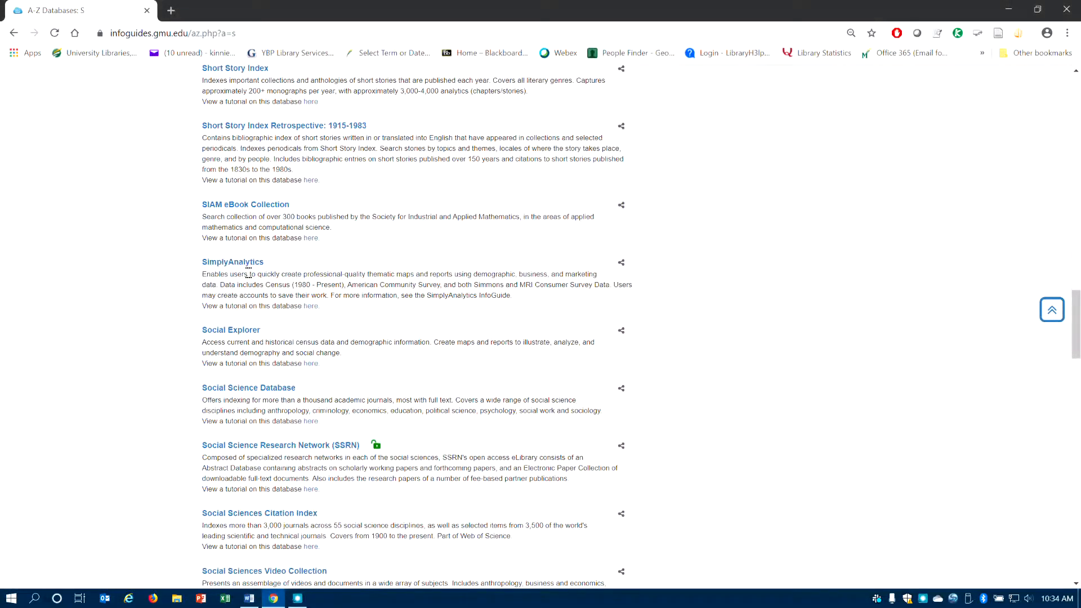
click(233, 262)
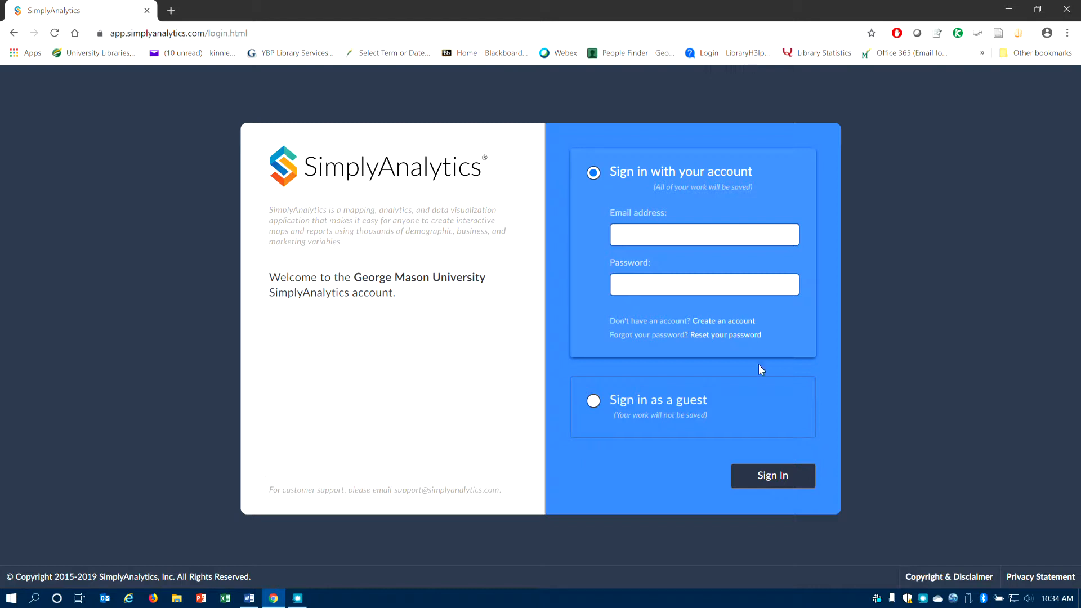
- Sign in to SimplyAnalytics as a guest and close the quick tour window
click(600, 402)
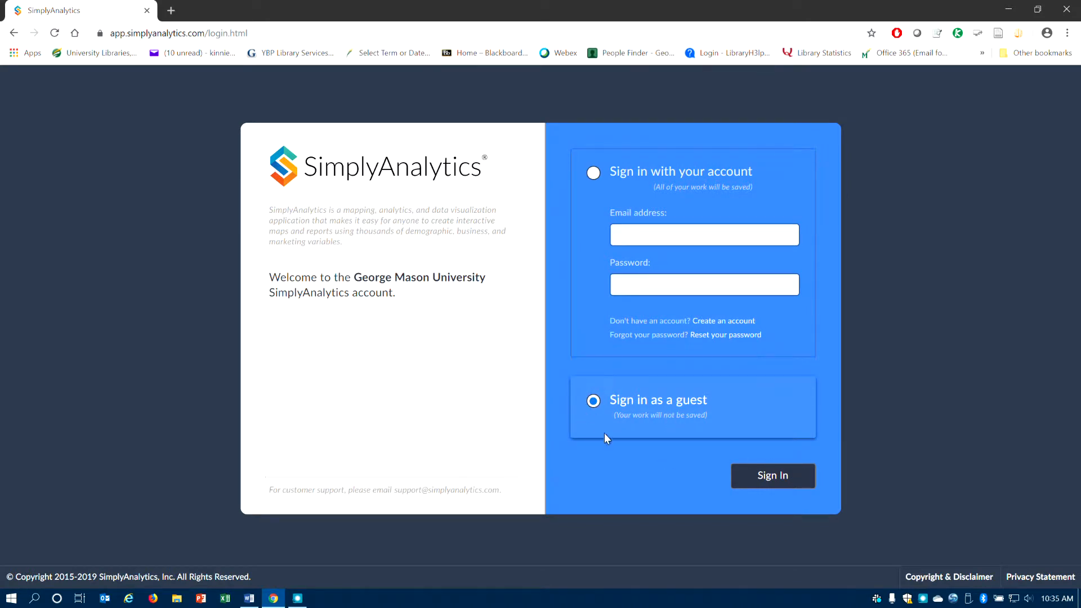
click(790, 478)
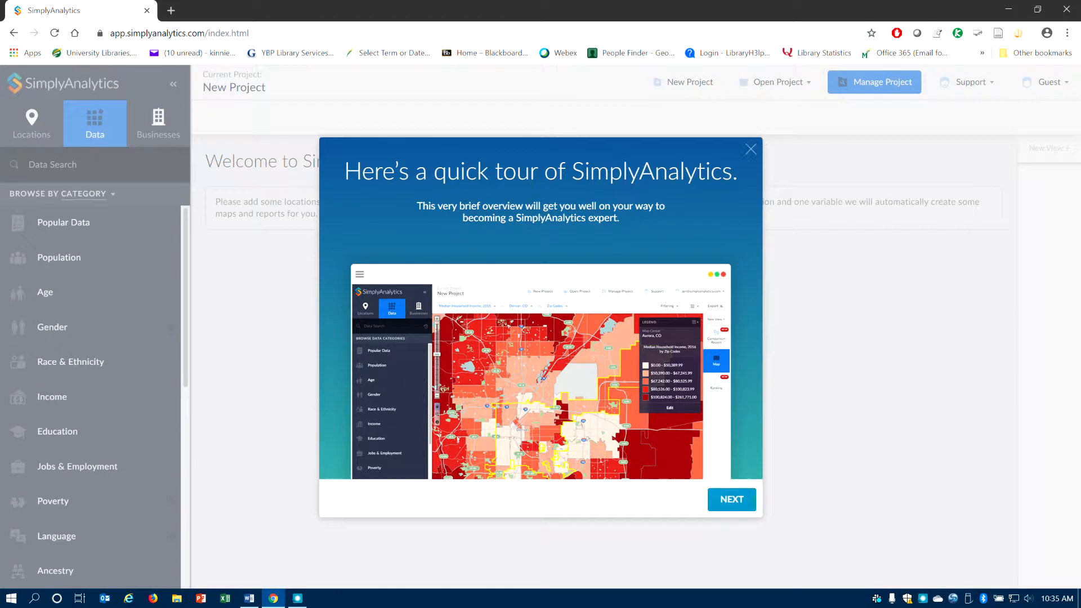
click(751, 149)
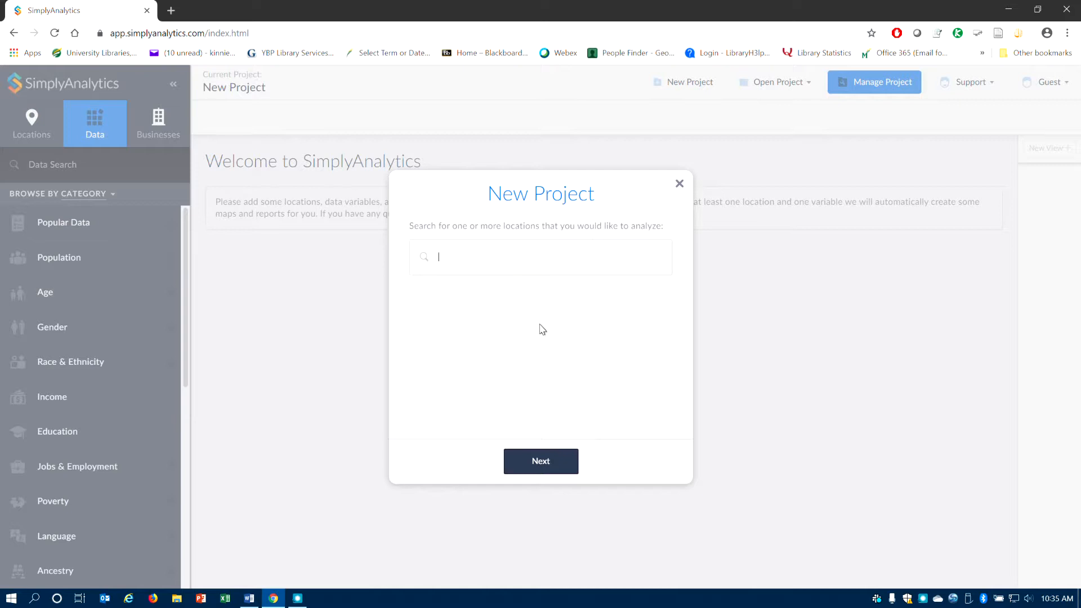
- Start a new project with Spokane County, WA as the location and continue
text(Spokane)
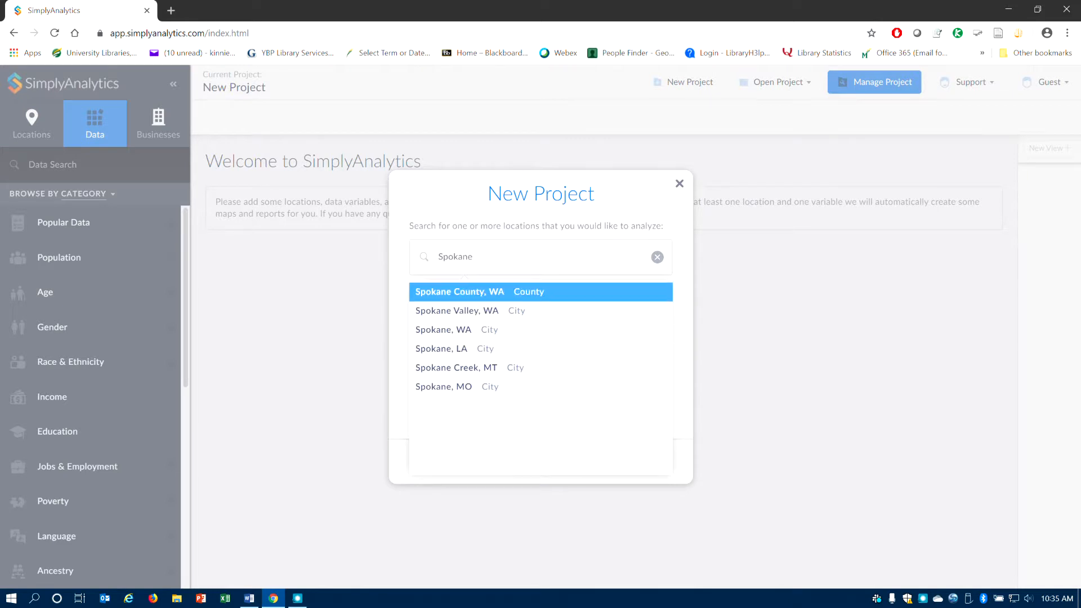
key(Return)
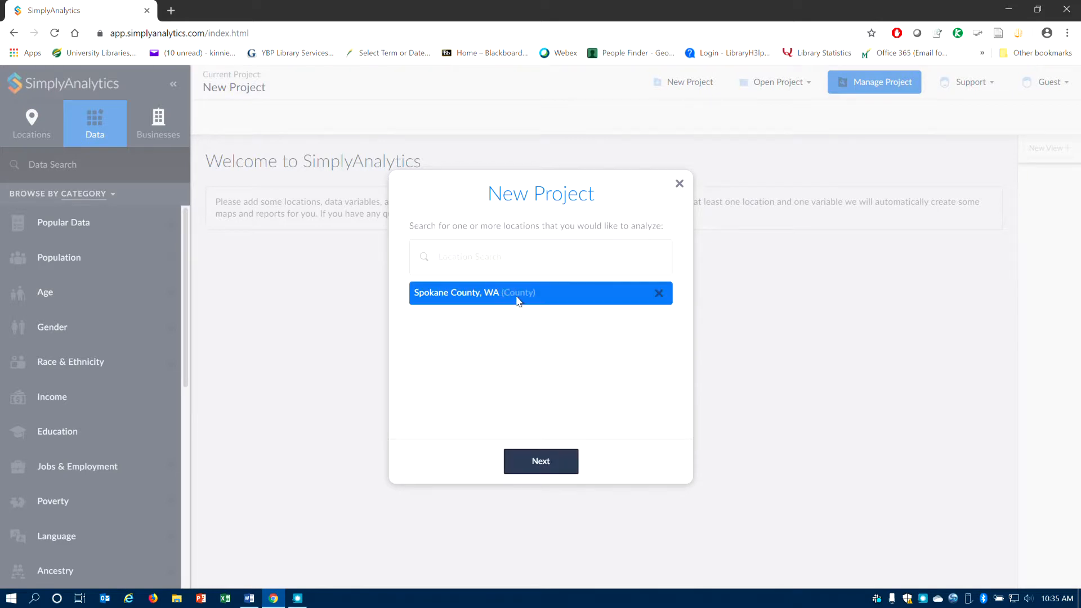
click(549, 469)
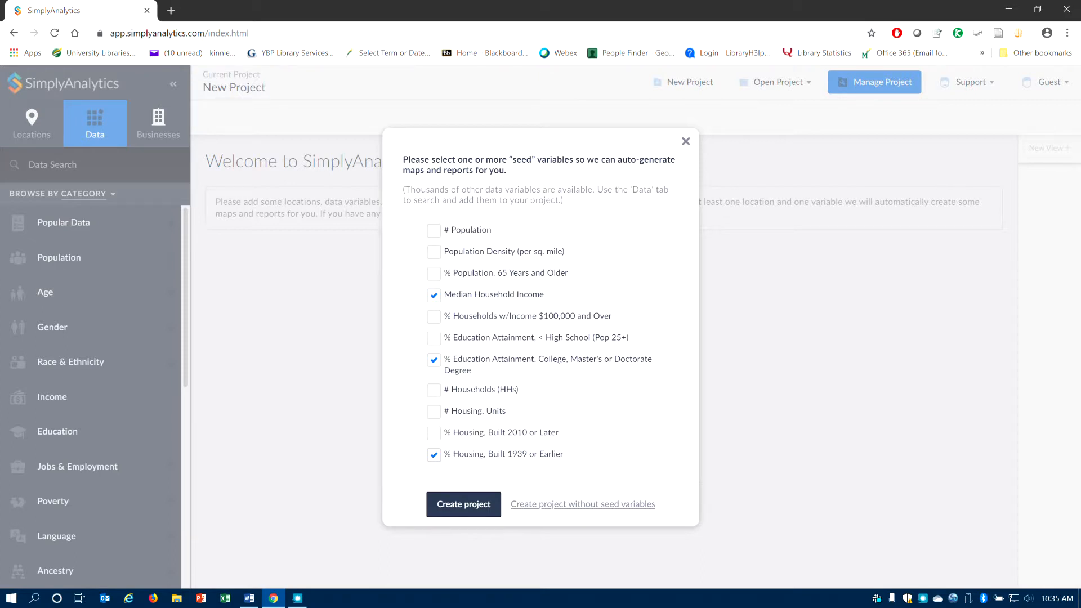
- Deselect the housing-built-1939 and college-education seed variables, keeping Median Household Income, and create the project
click(434, 455)
click(434, 360)
click(466, 504)
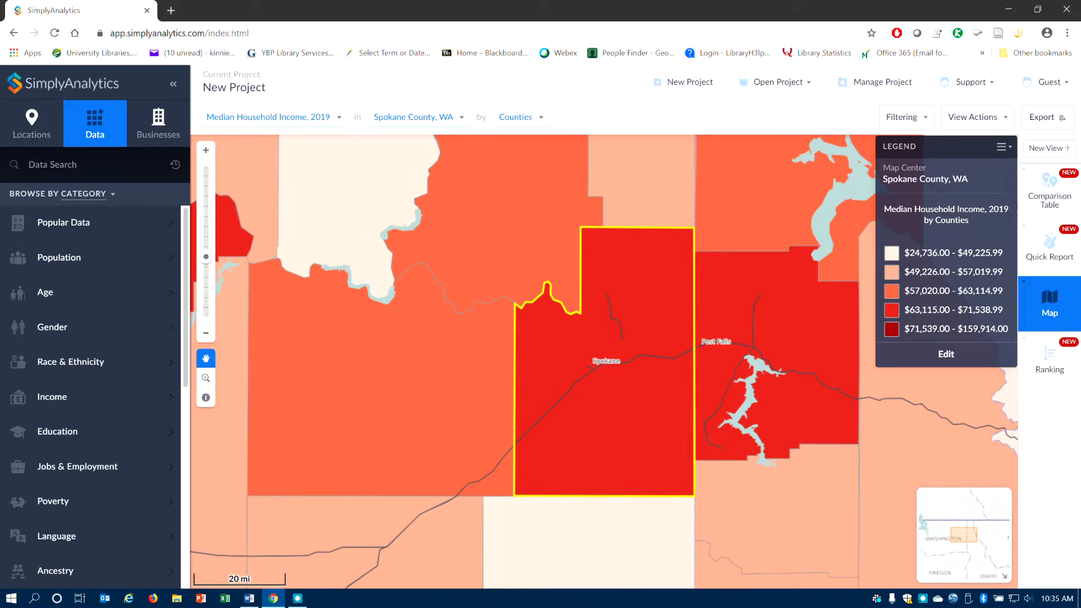
- Add General Medical and Surgical Hospitals (NAICS 622110) from Health Care and Social Assistance business categories to the Spokane map
double_click(607, 390)
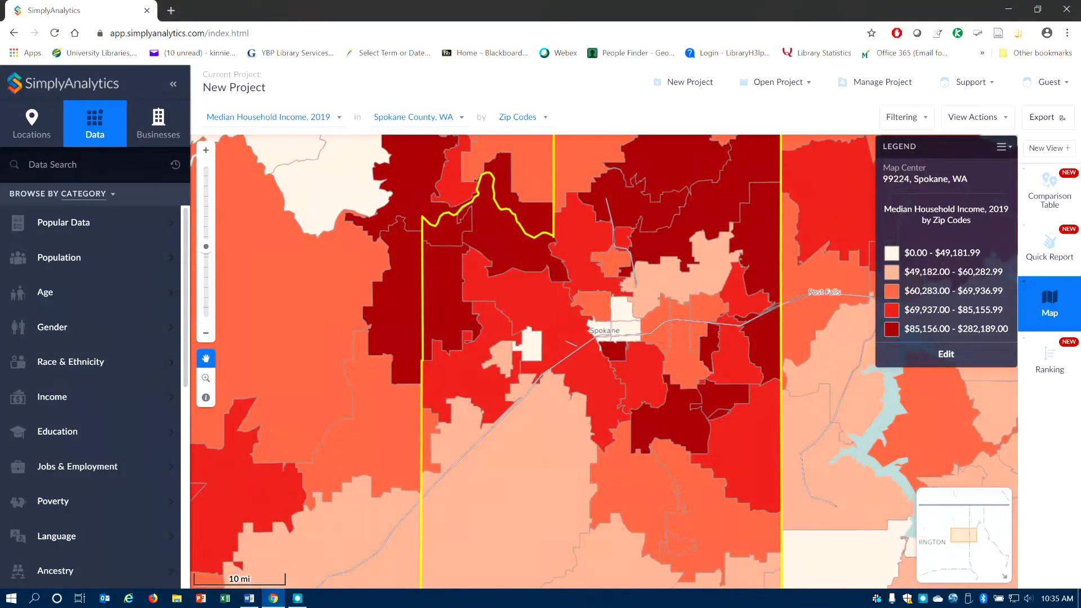
double_click(550, 448)
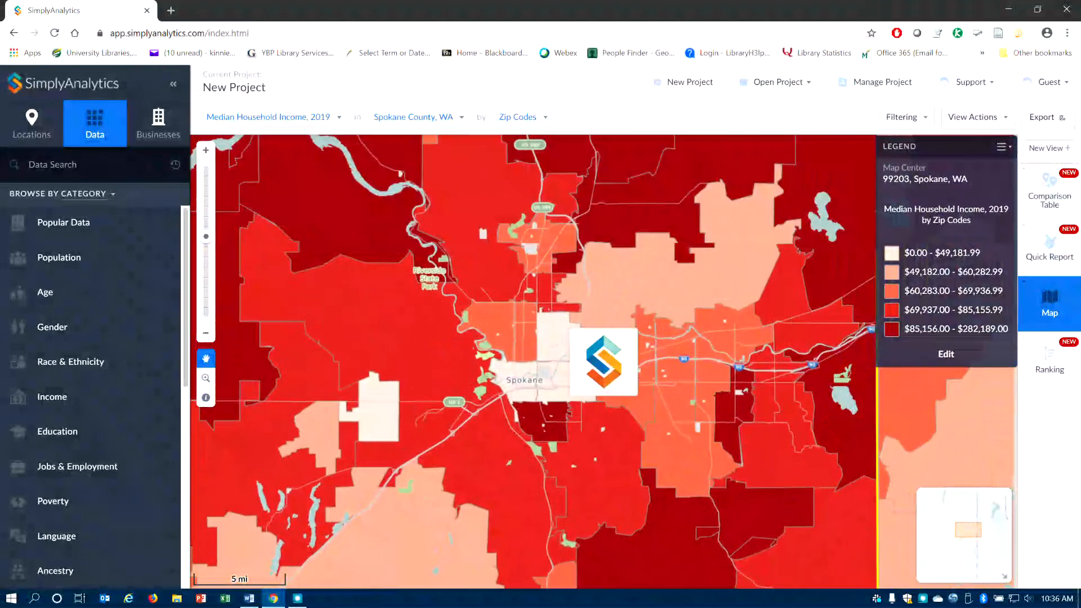
double_click(644, 421)
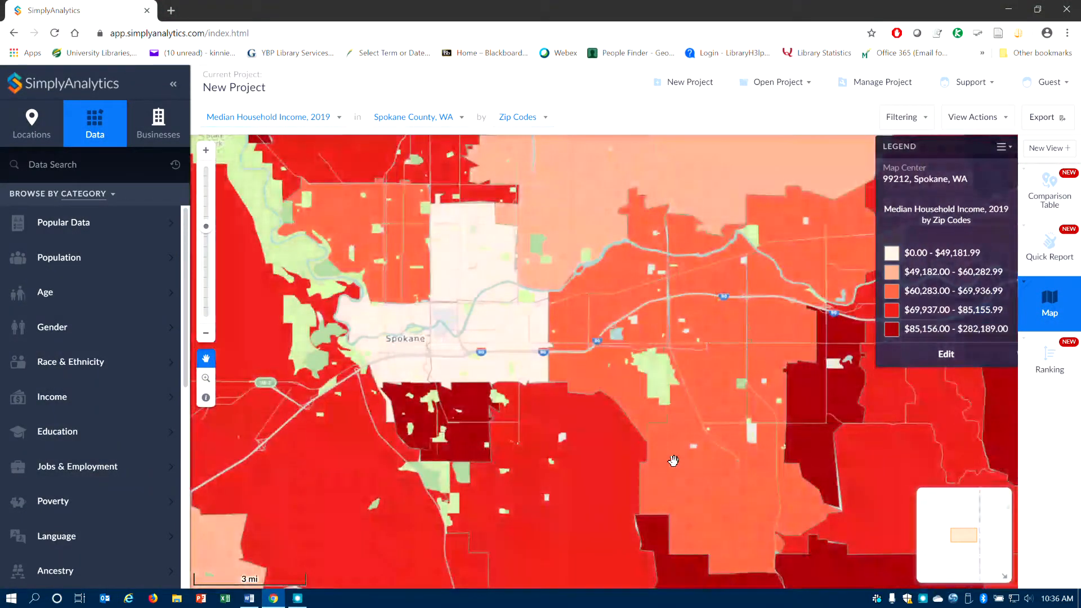
drag(680, 461, 776, 508)
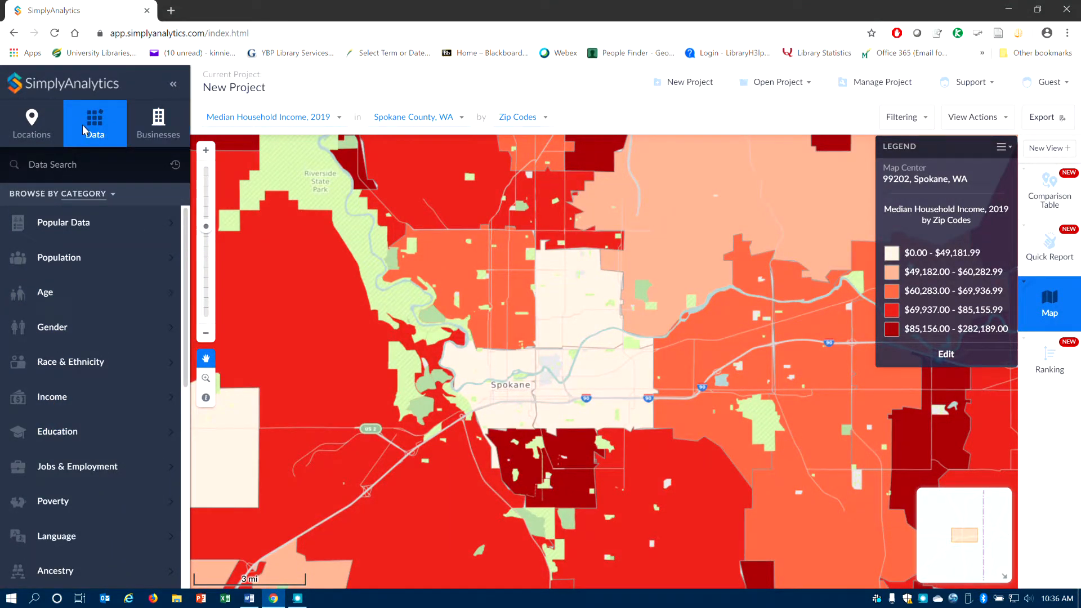
click(158, 124)
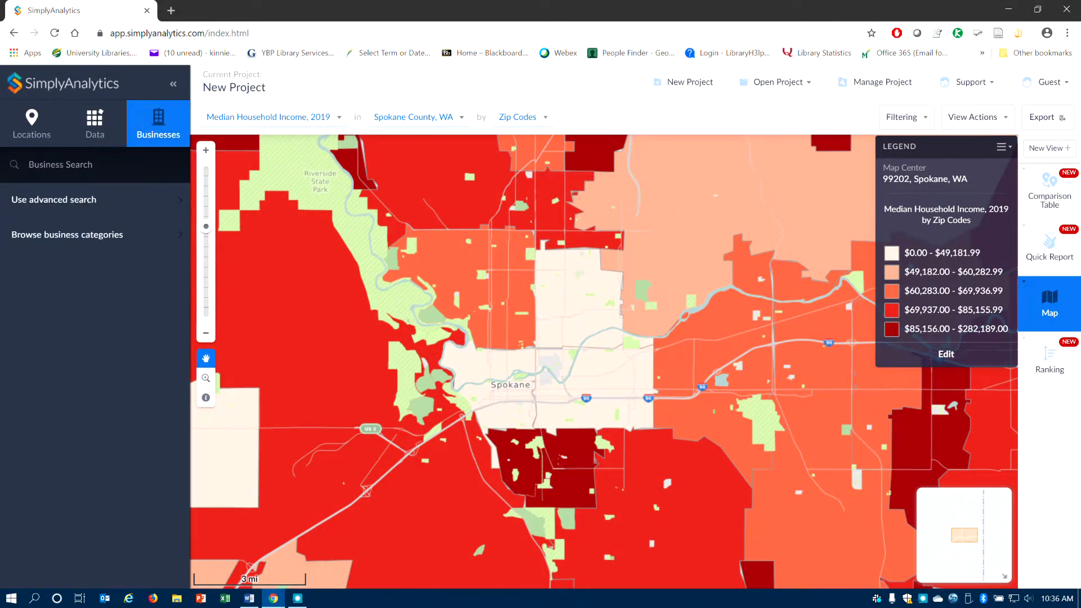
click(89, 235)
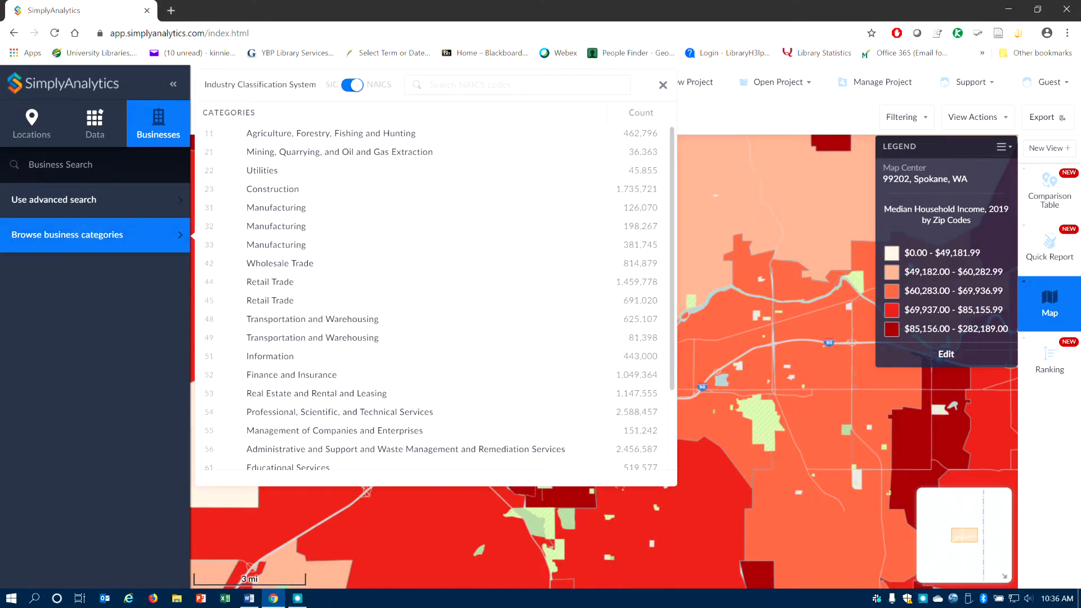
scroll(394, 341, down, 1)
scroll(394, 333, down, 1)
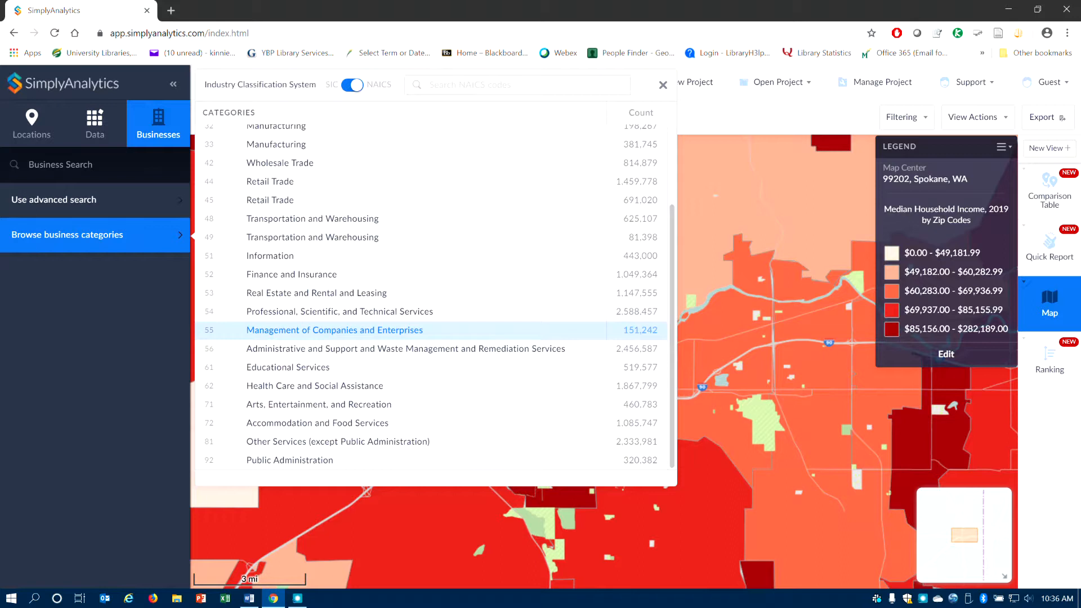
click(338, 386)
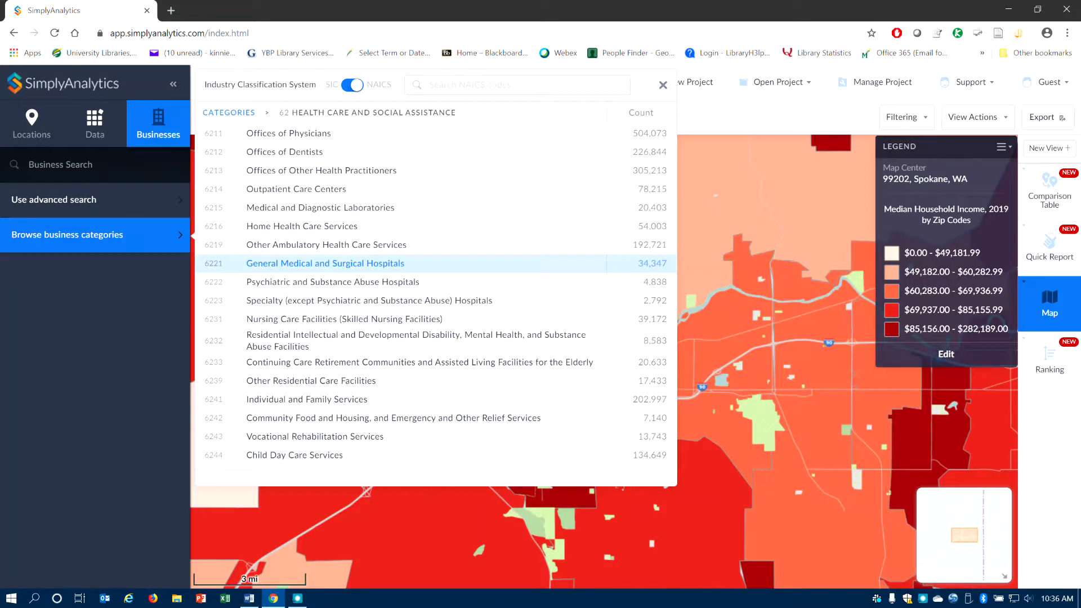
click(309, 263)
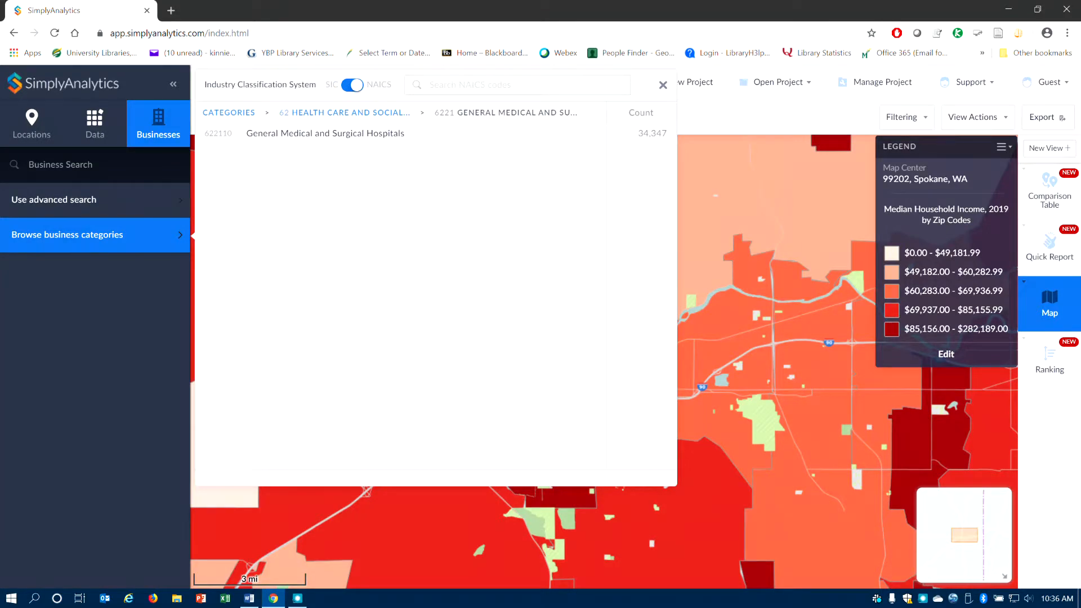
click(293, 133)
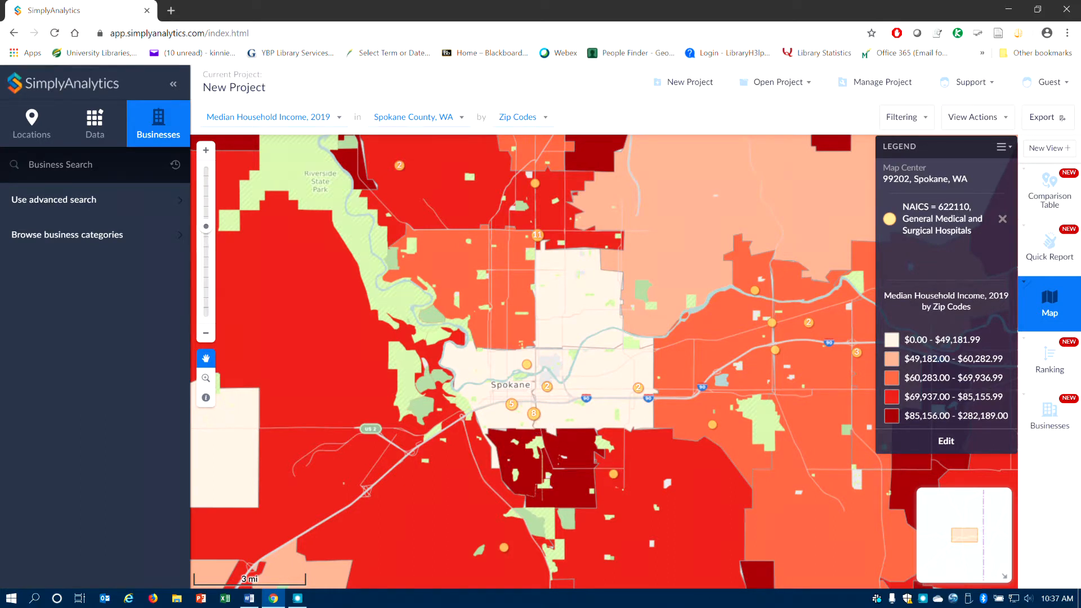
- Inspect the business list and details of the hospital cluster in downtown Spokane
click(533, 414)
click(591, 341)
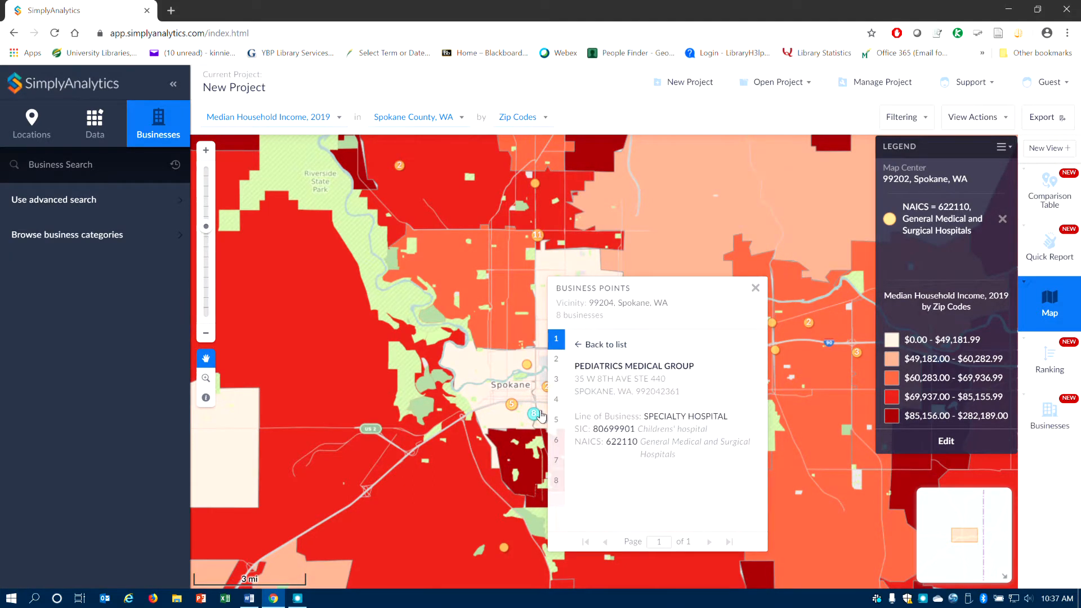
click(601, 344)
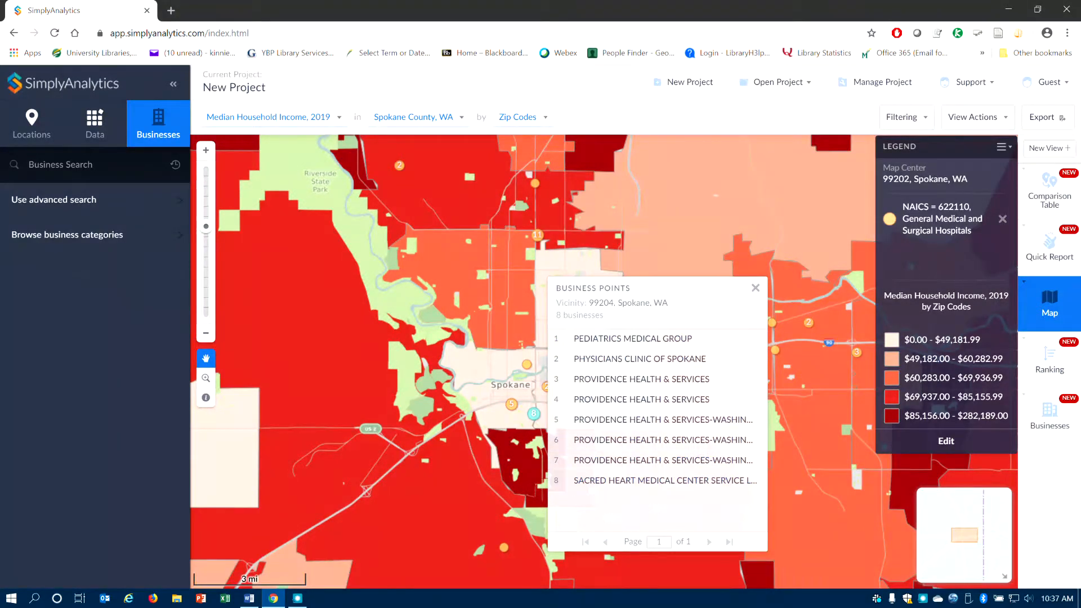
click(752, 289)
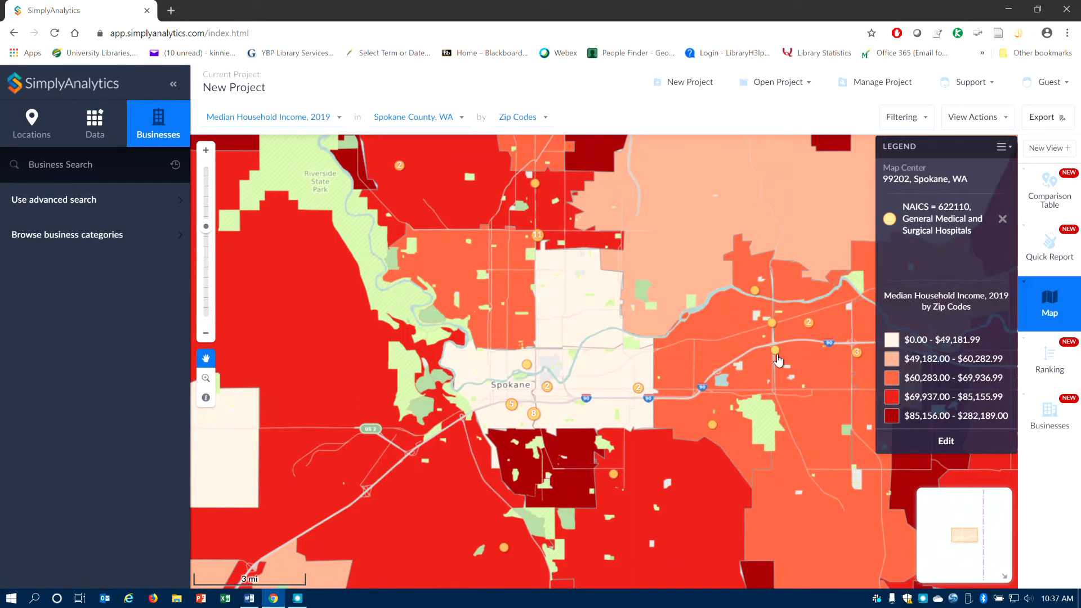
- Inspect the business details of other hospital points east and west of downtown Spokane
click(776, 350)
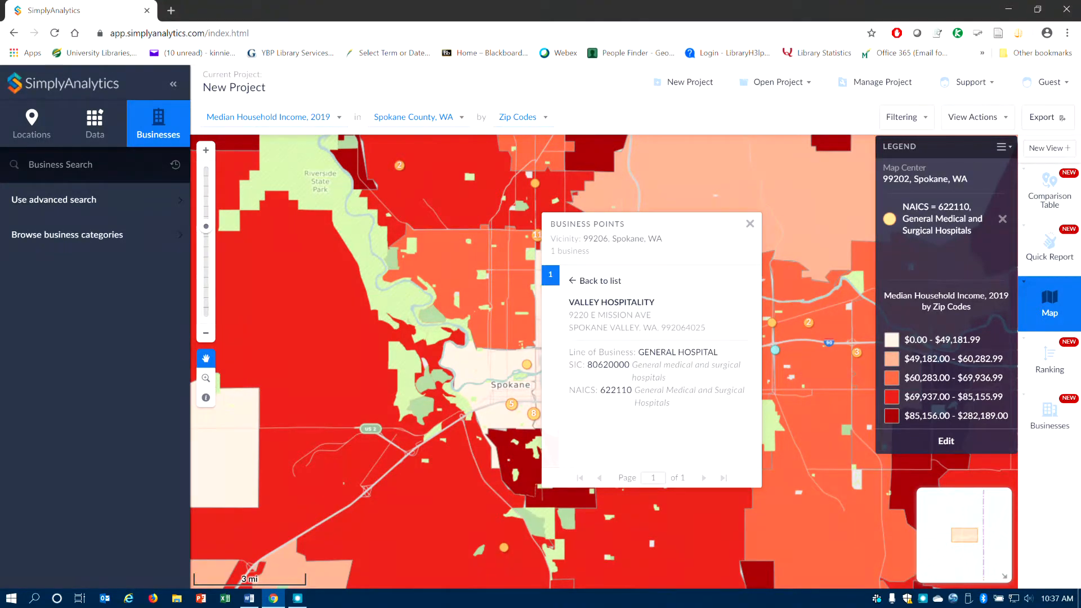
click(607, 280)
click(750, 223)
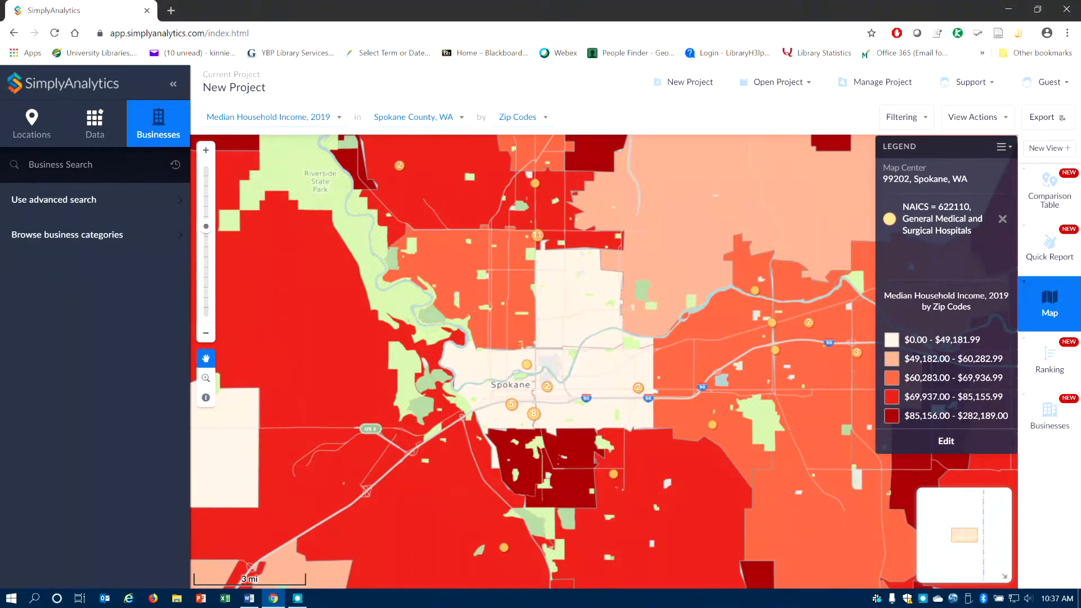
click(638, 387)
click(445, 313)
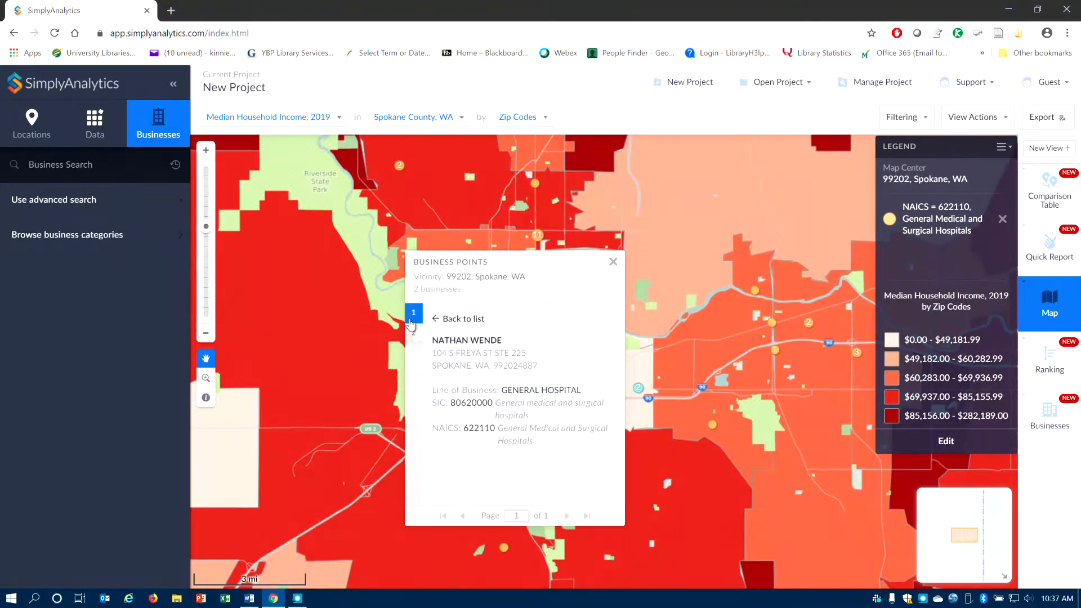
click(449, 319)
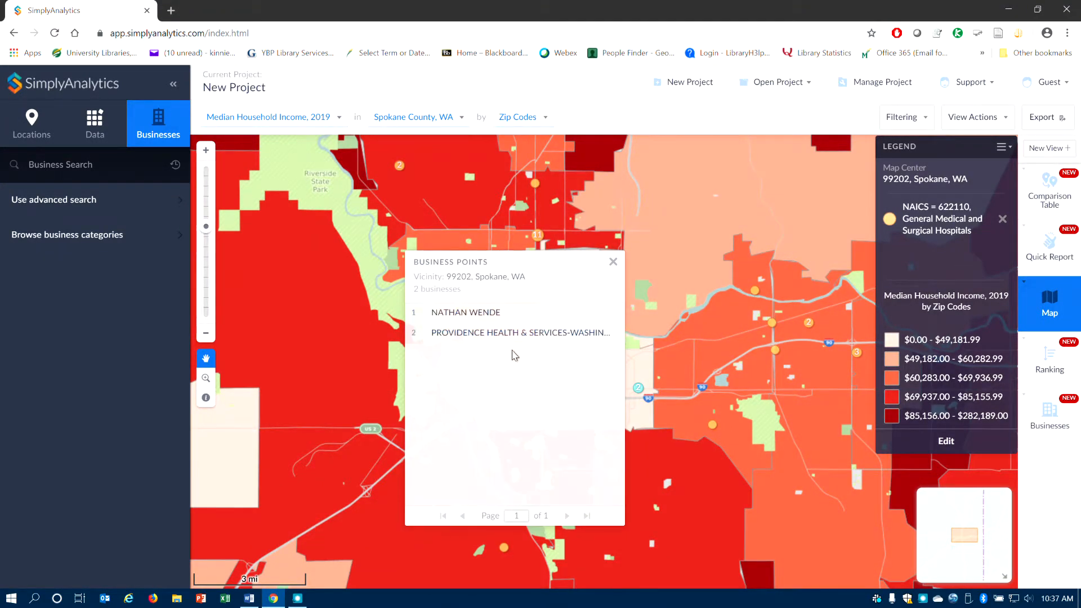
click(613, 261)
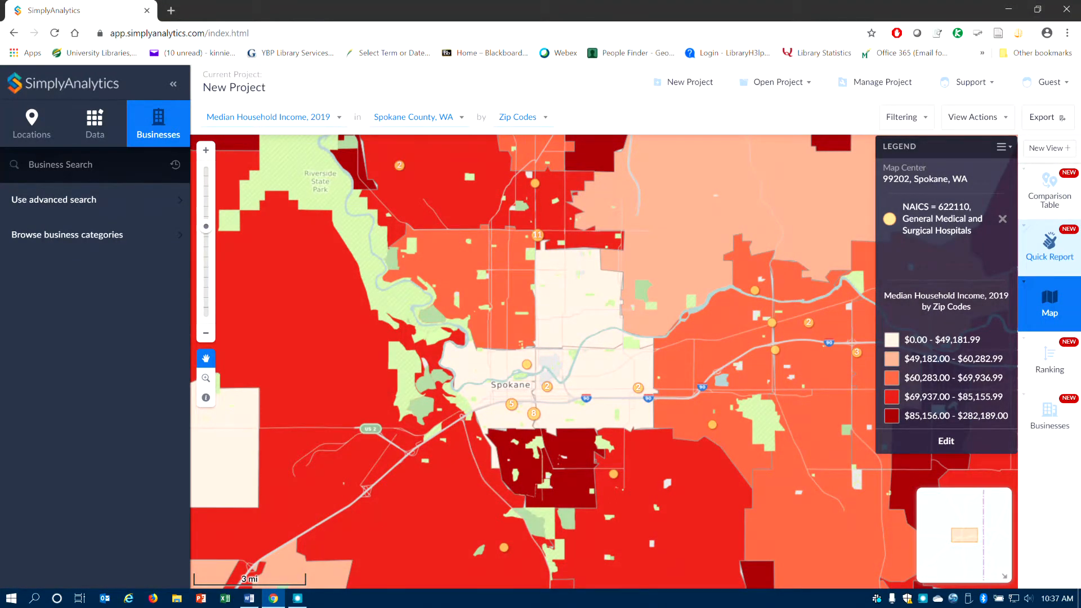
- Open the Quick Report for Spokane County and review its Demographic Overview figures
click(1049, 251)
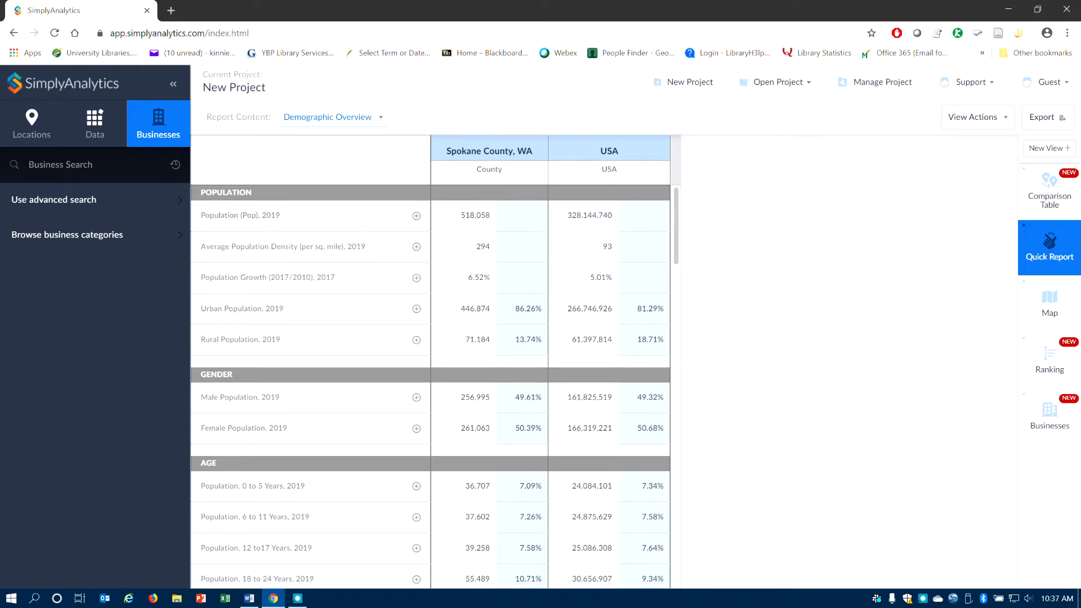
scroll(419, 223, down, 3)
scroll(431, 387, down, 4)
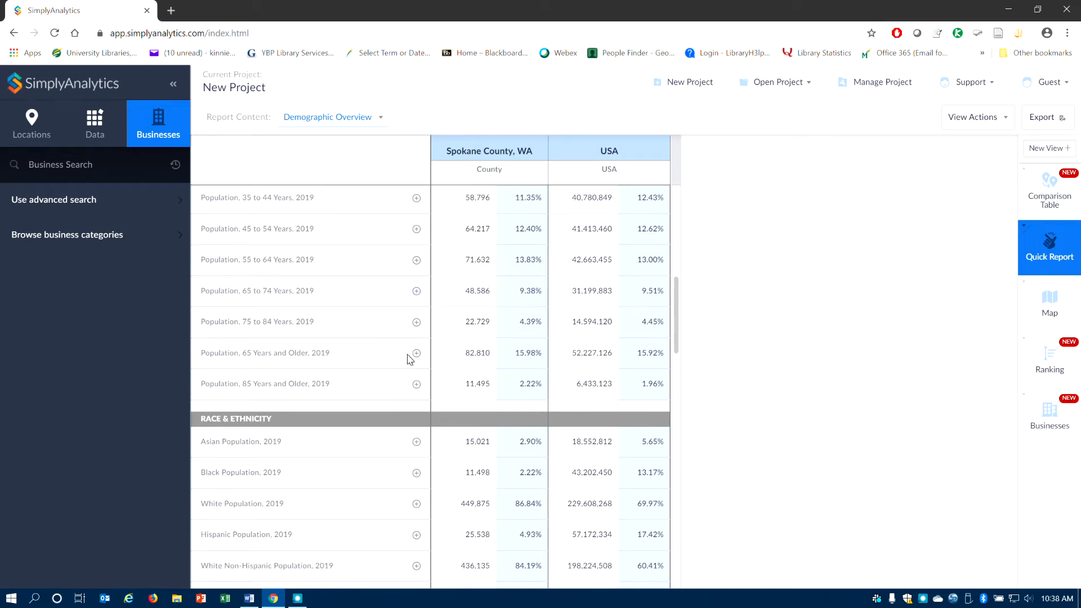
scroll(416, 354, down, 2)
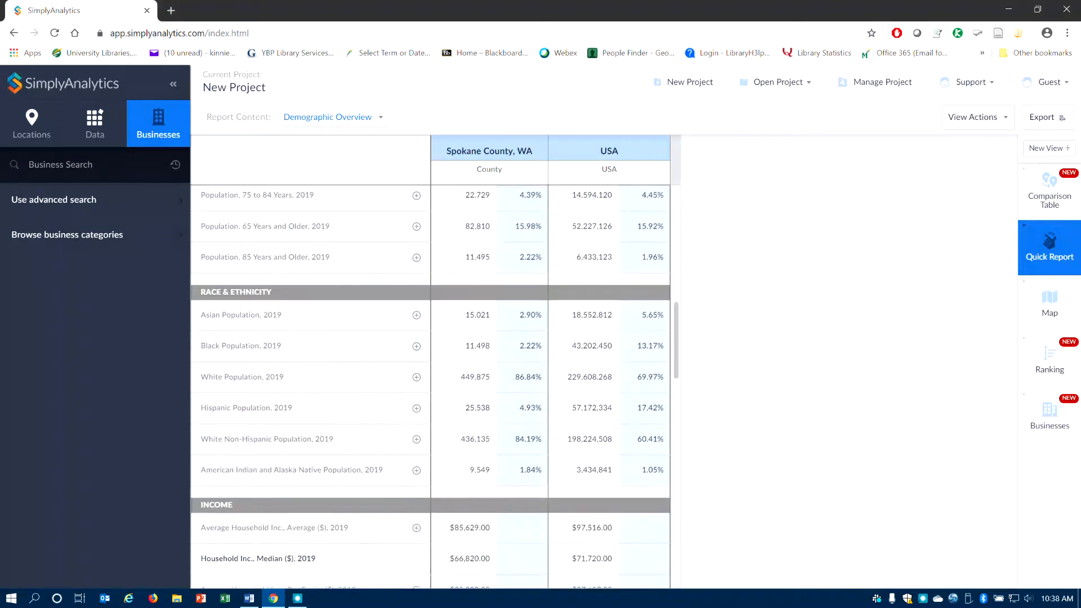
scroll(415, 353, down, 4)
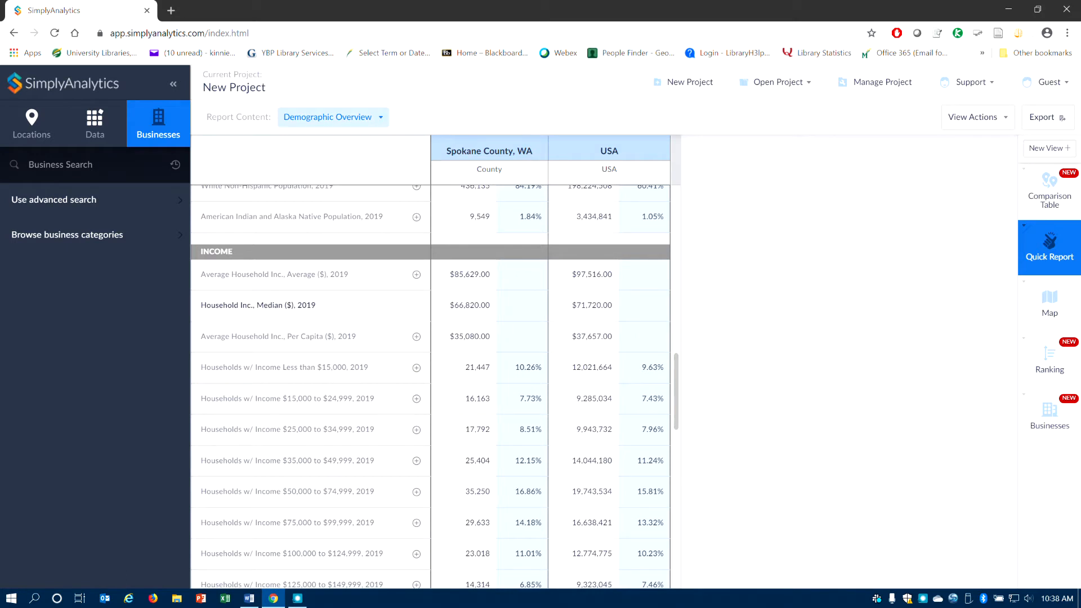
- Switch the Quick Report content to Housing Detail and review the year-built figures
click(349, 117)
click(340, 176)
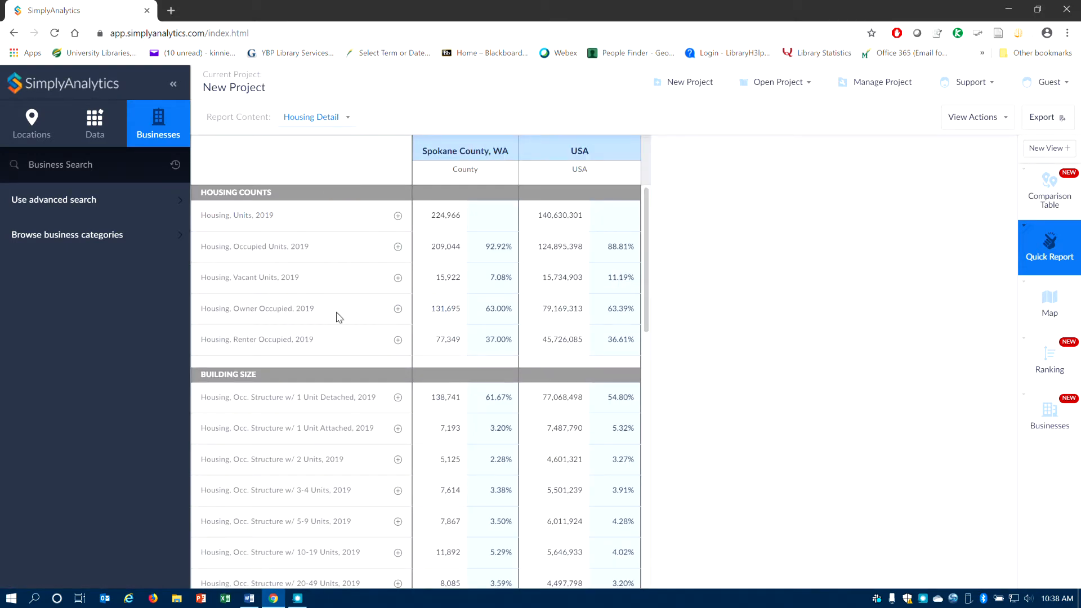
scroll(425, 337, down, 6)
scroll(428, 428, down, 6)
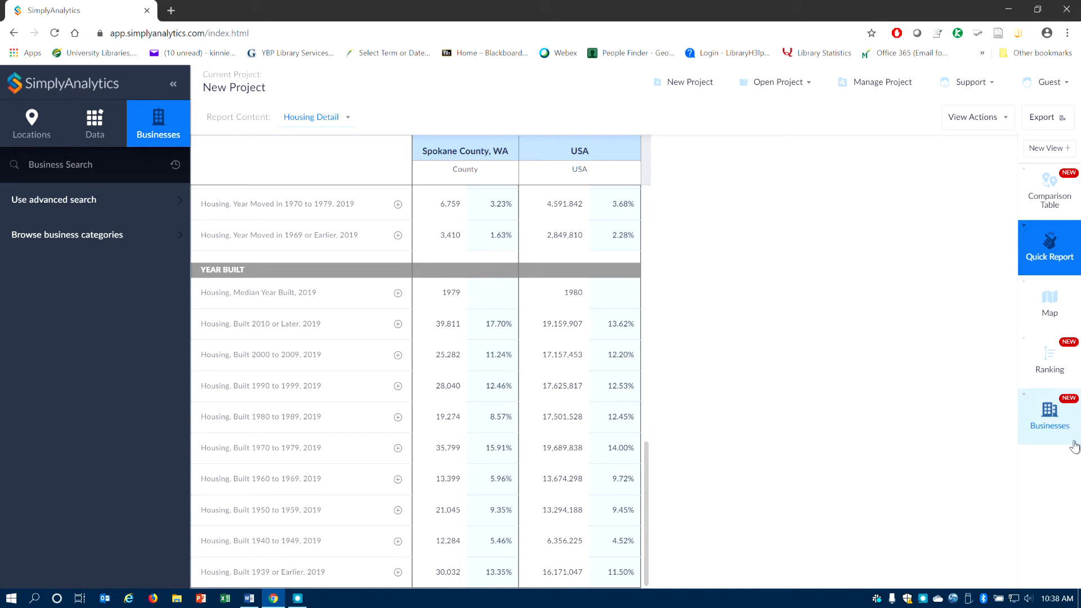
- Return to the income map view and browse the data variable categories
click(1048, 315)
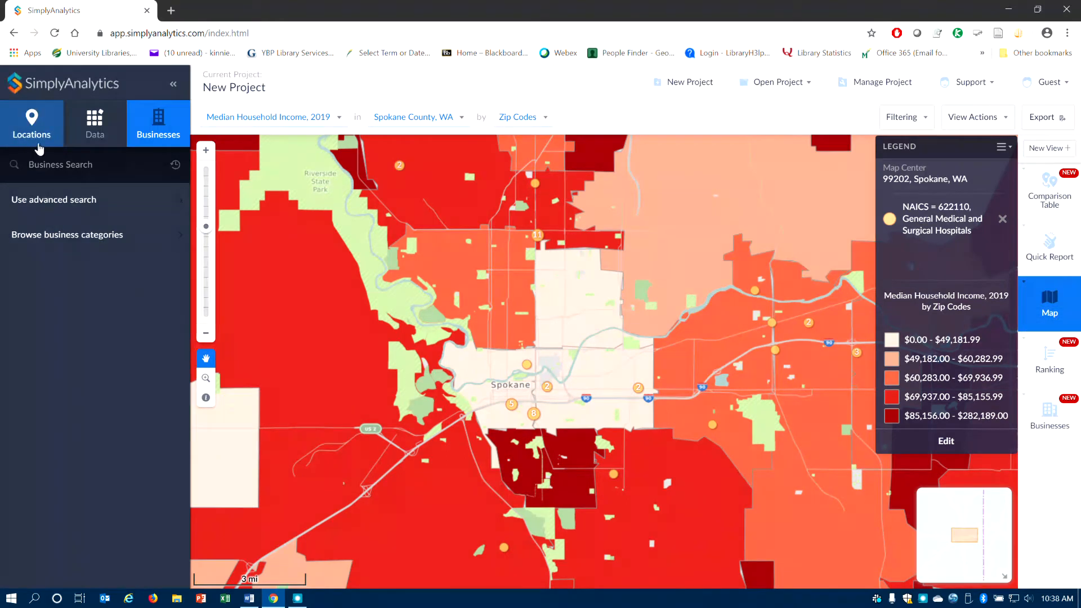
click(82, 129)
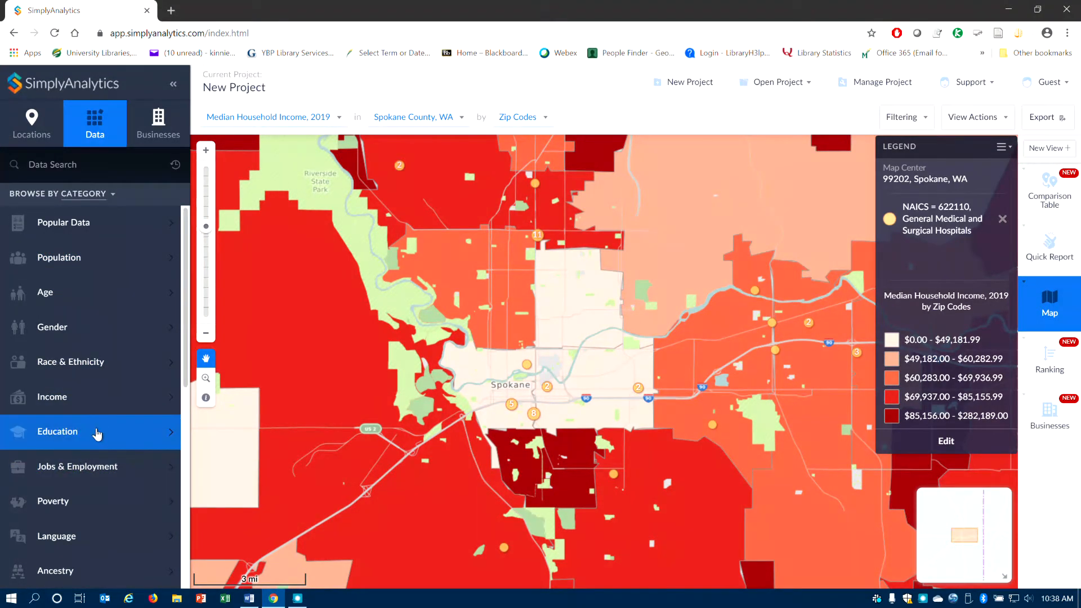
scroll(99, 437, down, 3)
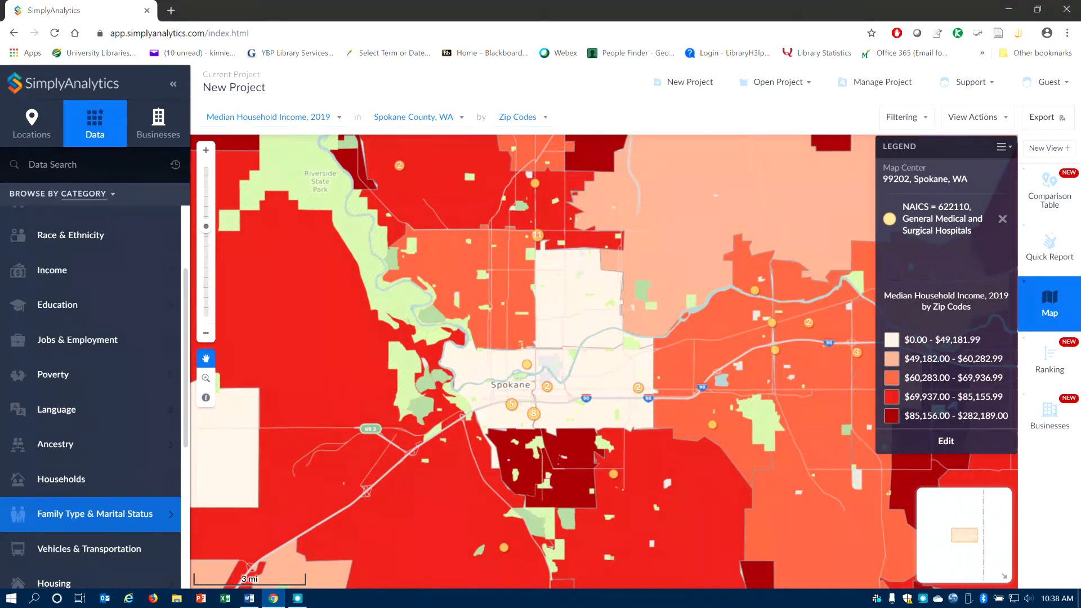
scroll(106, 541, down, 3)
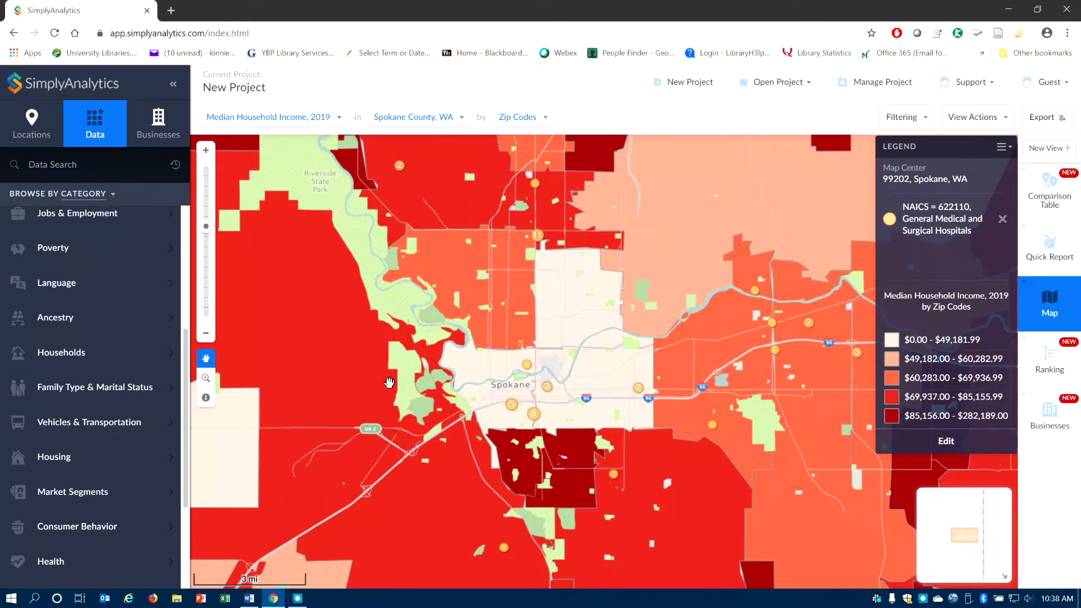
click(1044, 117)
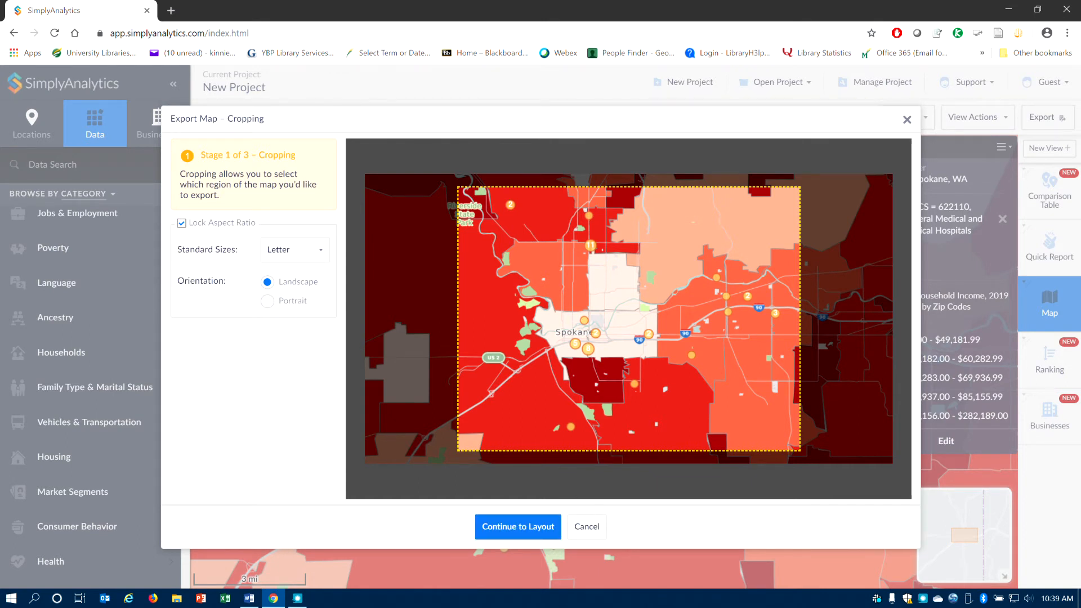
click(549, 526)
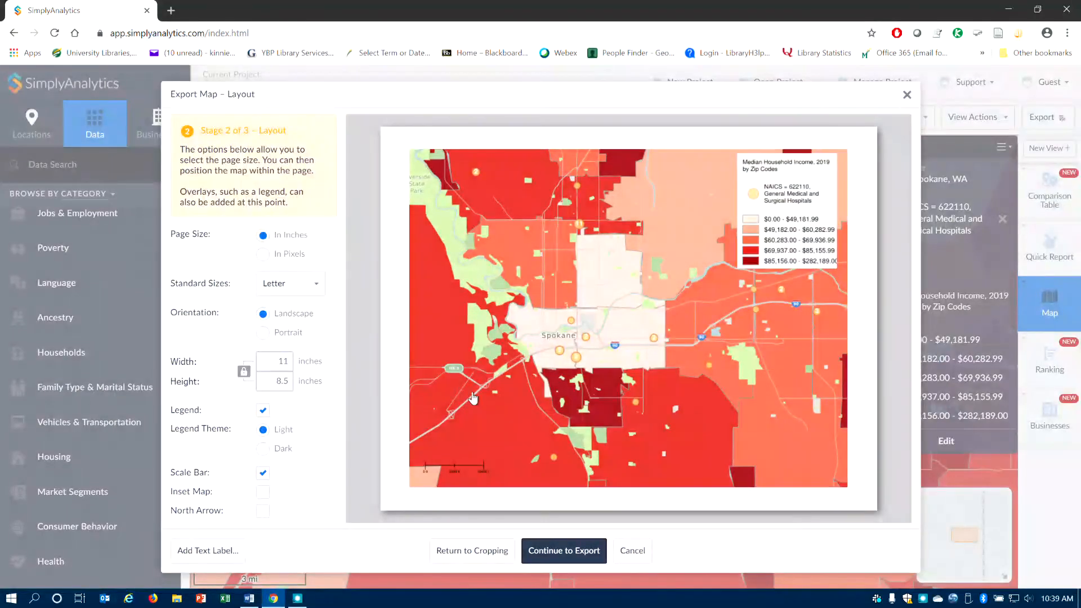
click(570, 552)
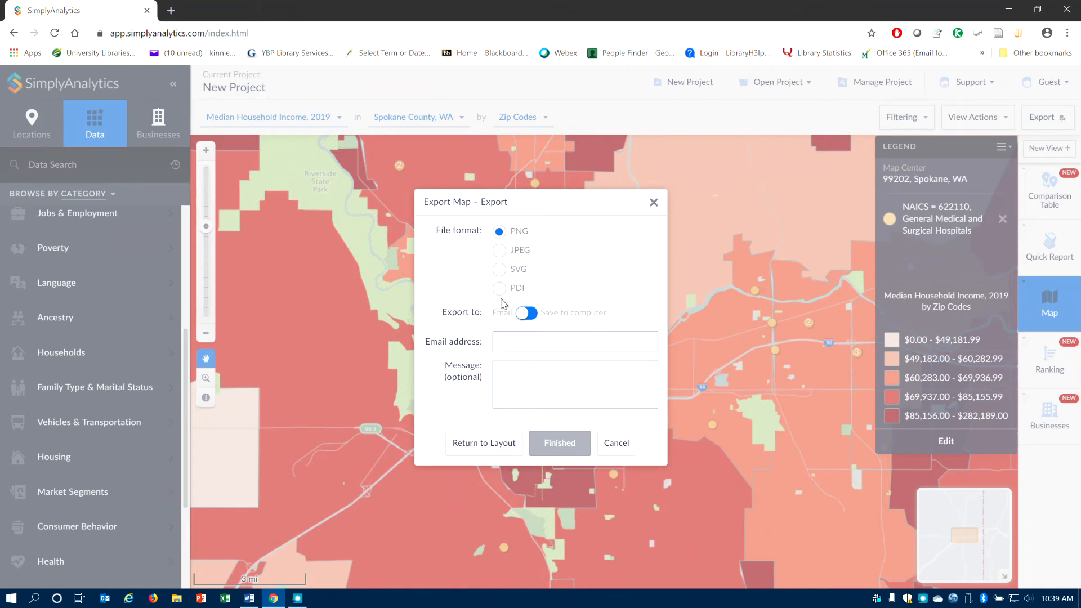
click(616, 442)
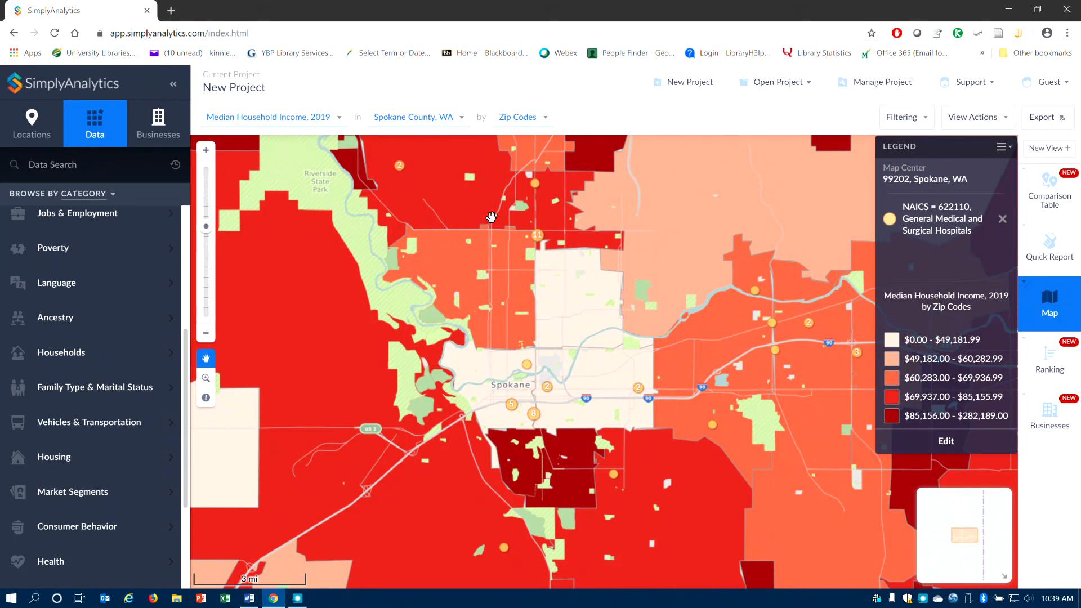
click(298, 598)
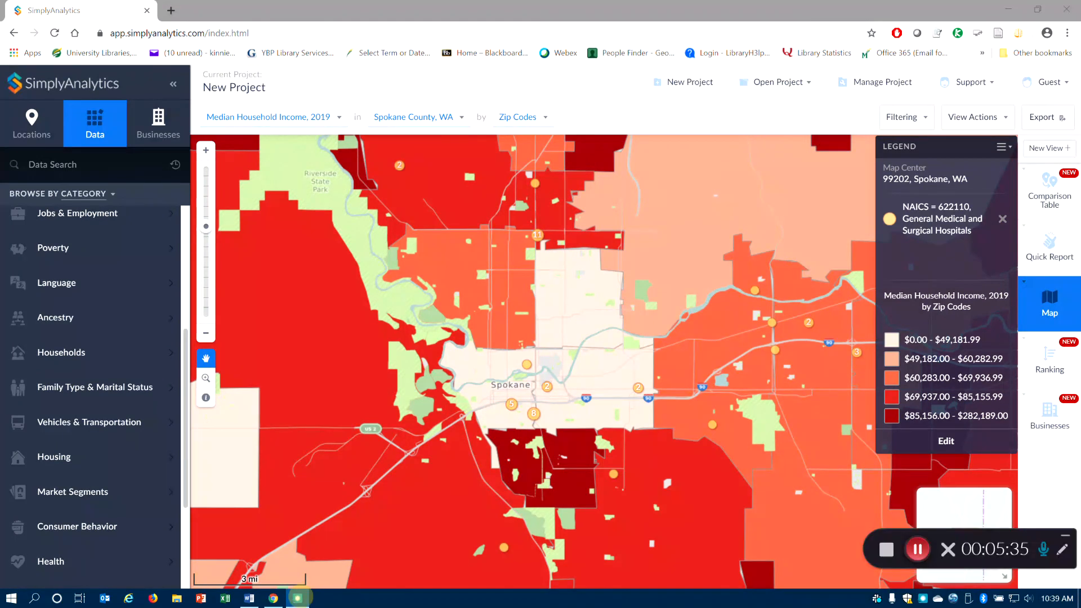